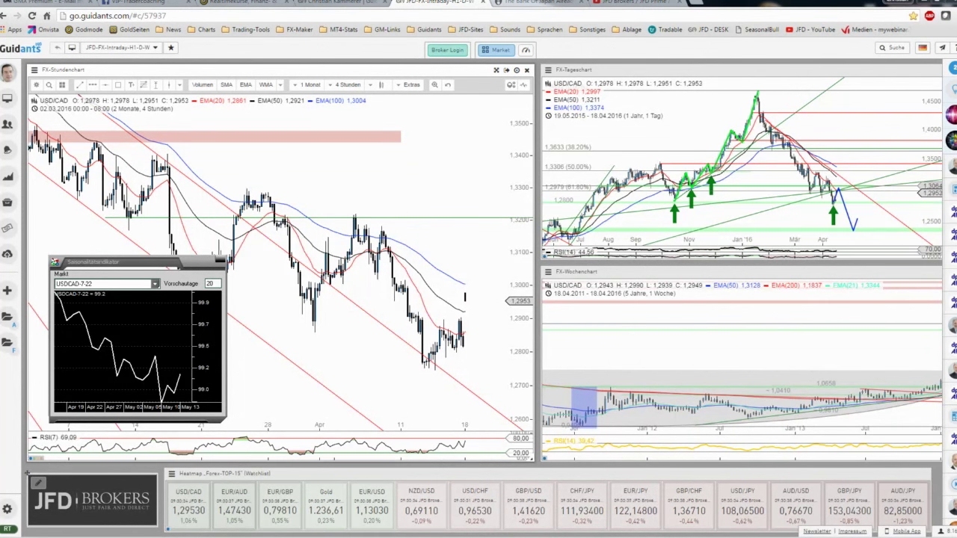
Step: Close the Saisonalitätsindikator window and fix the pink 1.34–1.35 zone on the FX-Stundenchart
{"action": "left_click", "coordinate": [188, 2]}
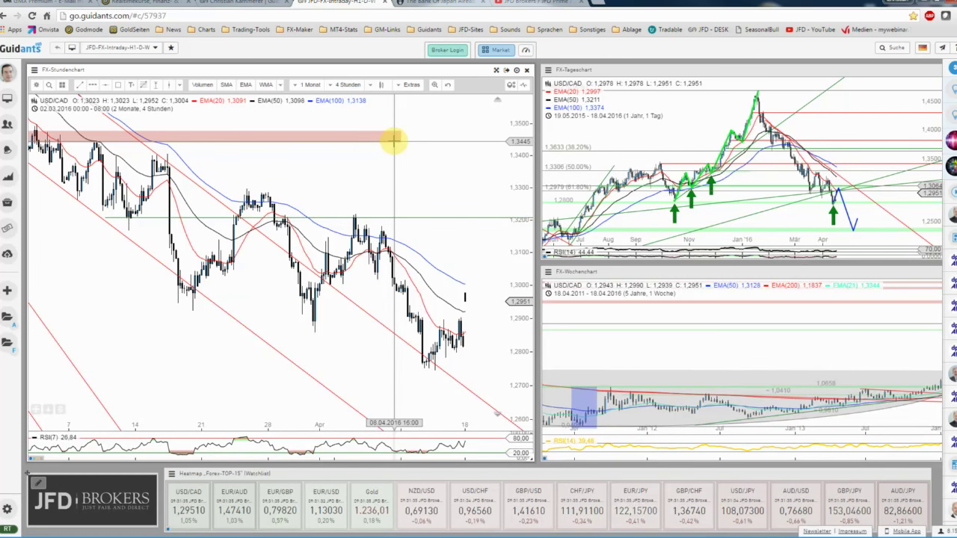
{"action": "left_click", "coordinate": [400, 140]}
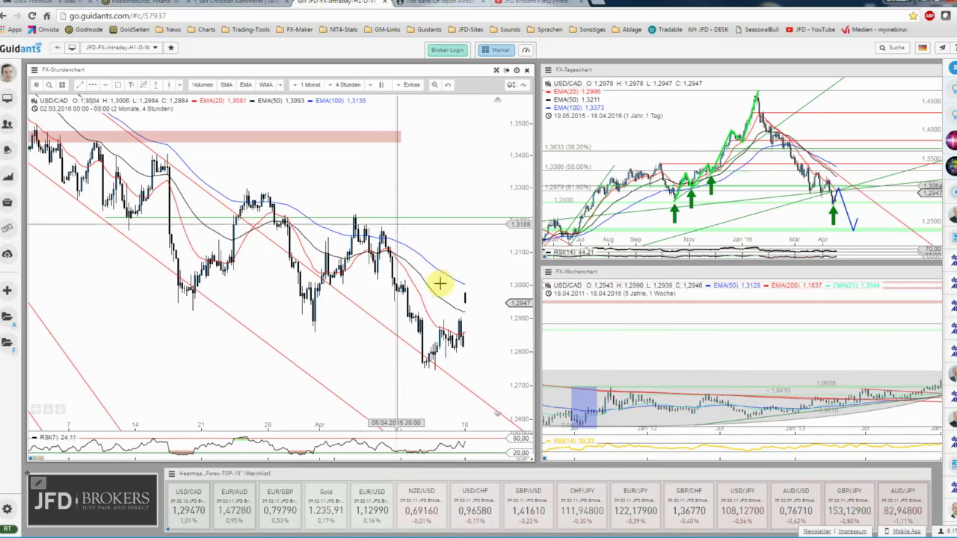
Step: Show the hourly USD/CAD chart full screen, zoomed out, with drawings back in full colour
{"action": "left_click", "coordinate": [497, 71]}
{"action": "scroll", "coordinate": [718, 235], "scroll_direction": "down", "scroll_amount": 2}
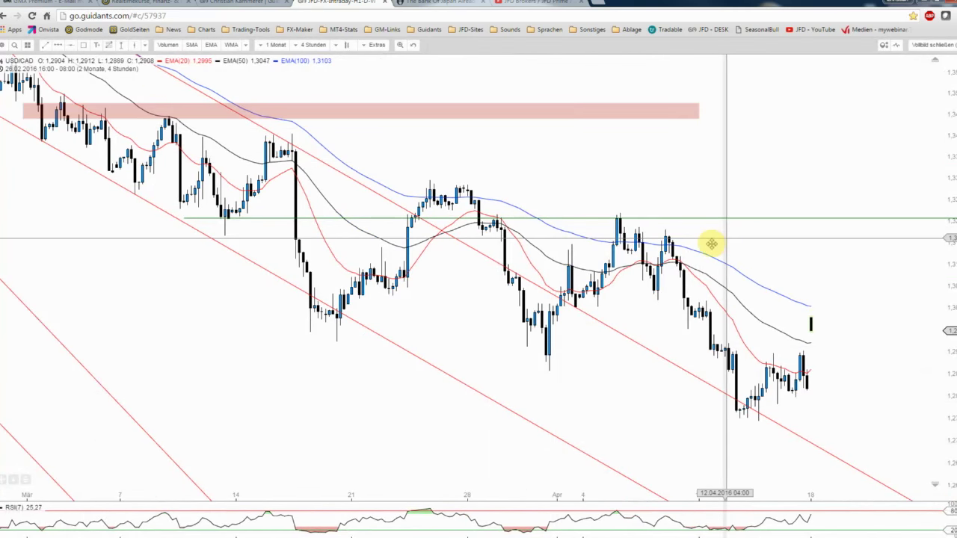
{"action": "scroll", "coordinate": [682, 239], "scroll_direction": "down", "scroll_amount": 1}
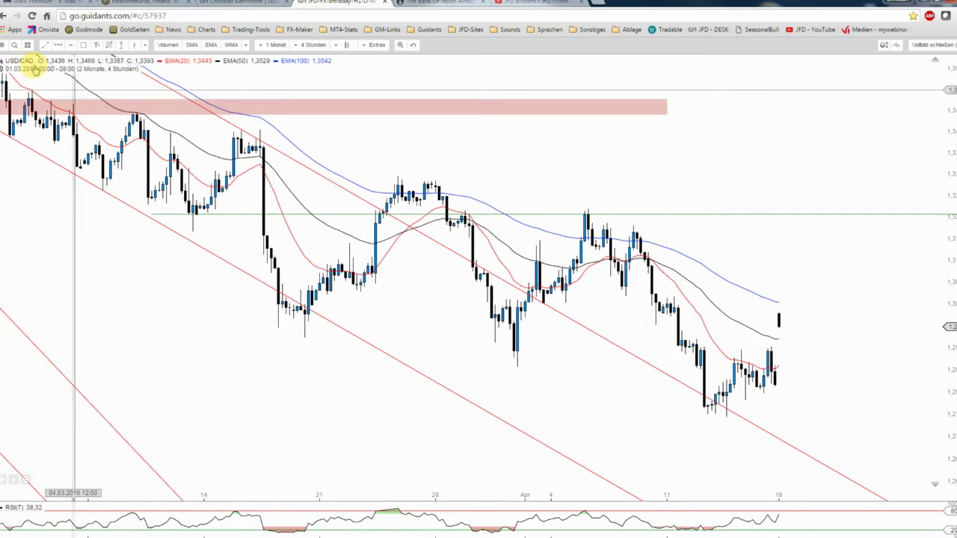
{"action": "left_click_drag", "start_coordinate": [142, 101], "coordinate": [143, 102]}
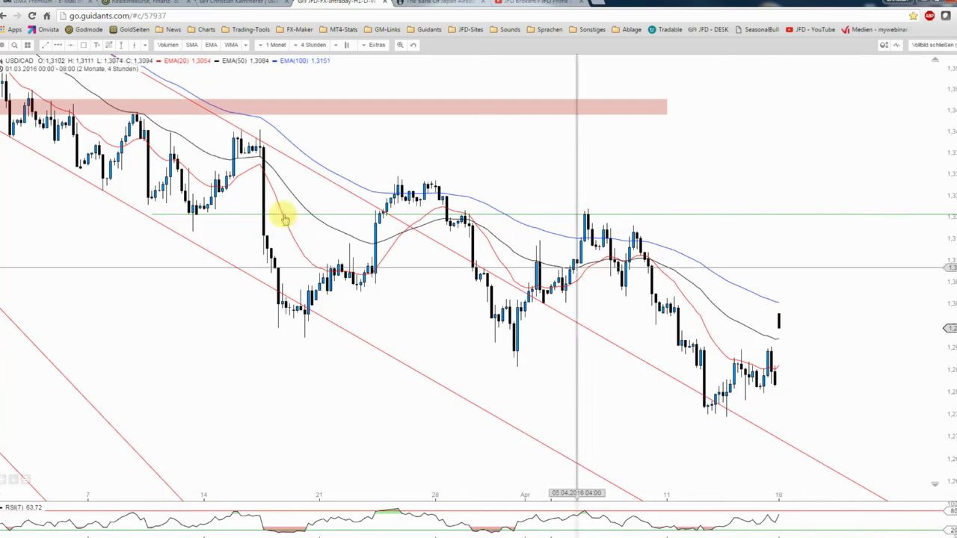
Step: Duplicate the horizontal line and place red copies at 1.2977 and about 1.3191
{"action": "right_click", "coordinate": [240, 219]}
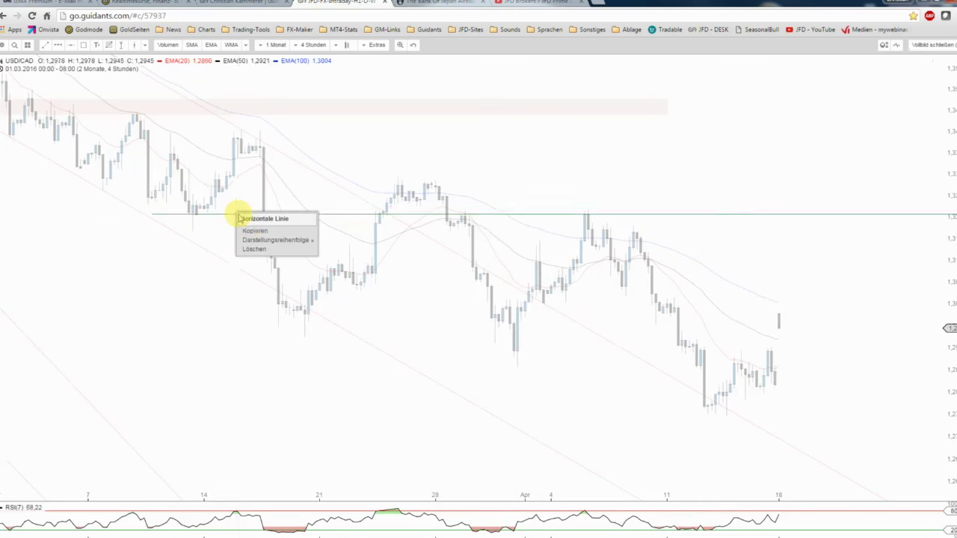
{"action": "left_click", "coordinate": [284, 263]}
{"action": "left_click_drag", "start_coordinate": [317, 309], "coordinate": [358, 327]}
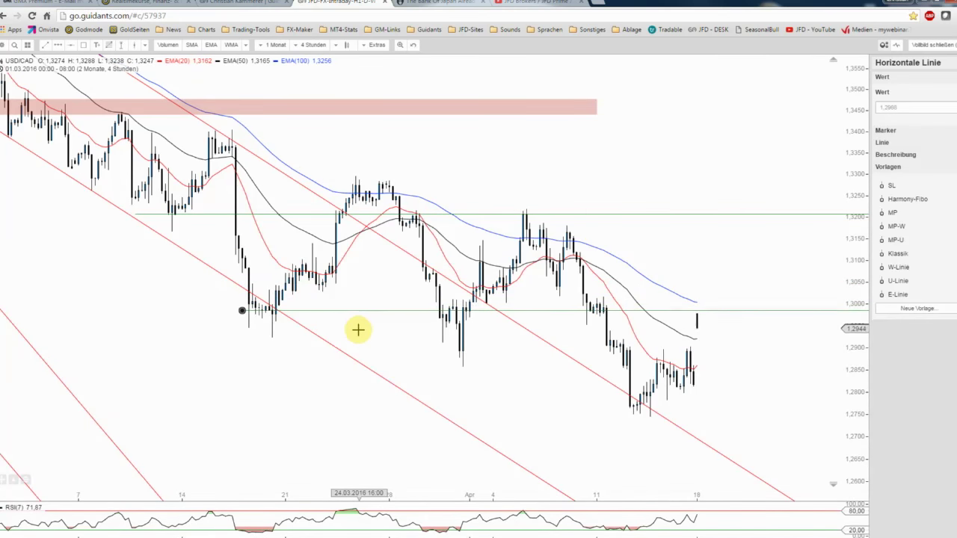
{"action": "left_click_drag", "start_coordinate": [358, 326], "coordinate": [355, 331]}
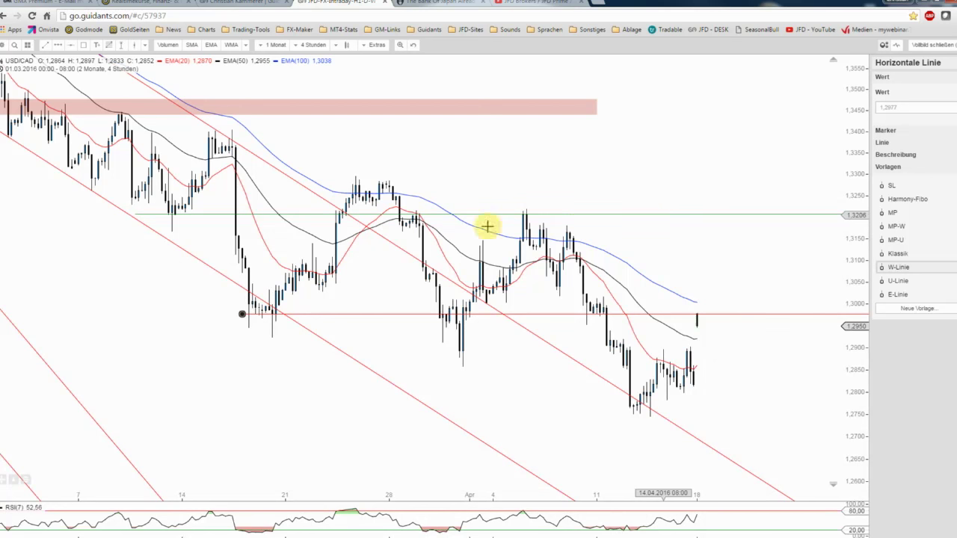
{"action": "mouse_move", "coordinate": [349, 313]}
{"action": "left_mouse_down"}
{"action": "mouse_move", "coordinate": [354, 212]}
{"action": "mouse_move", "coordinate": [238, 238]}
{"action": "left_mouse_up"}
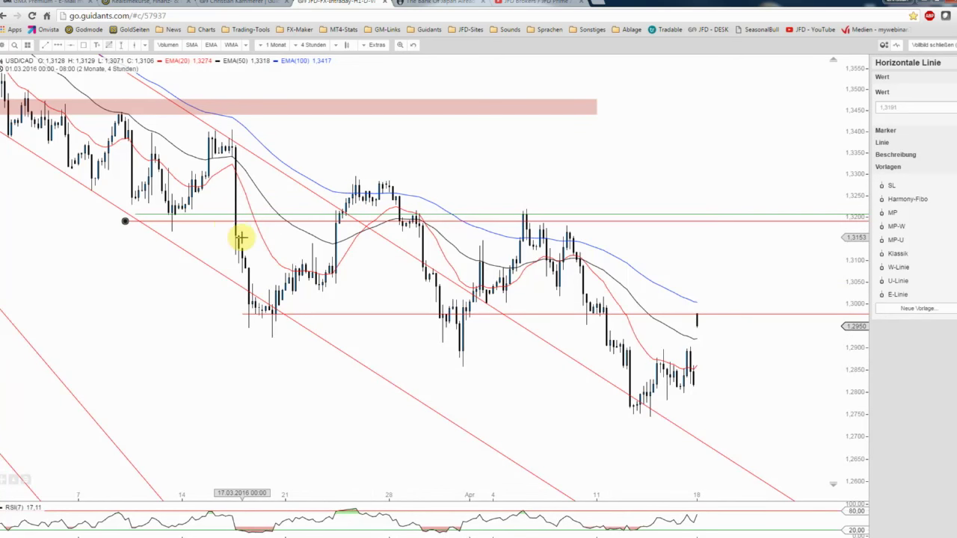
Step: Delete the green line near 1.32 and move the red line to about 1.3204
{"action": "right_click", "coordinate": [221, 216]}
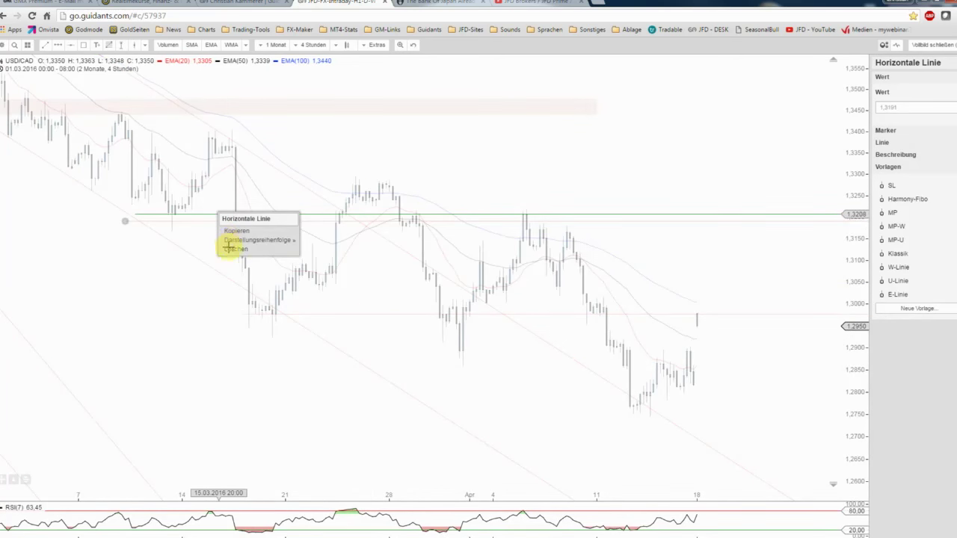
{"action": "left_click", "coordinate": [216, 219]}
{"action": "left_click_drag", "start_coordinate": [219, 218], "coordinate": [232, 216]}
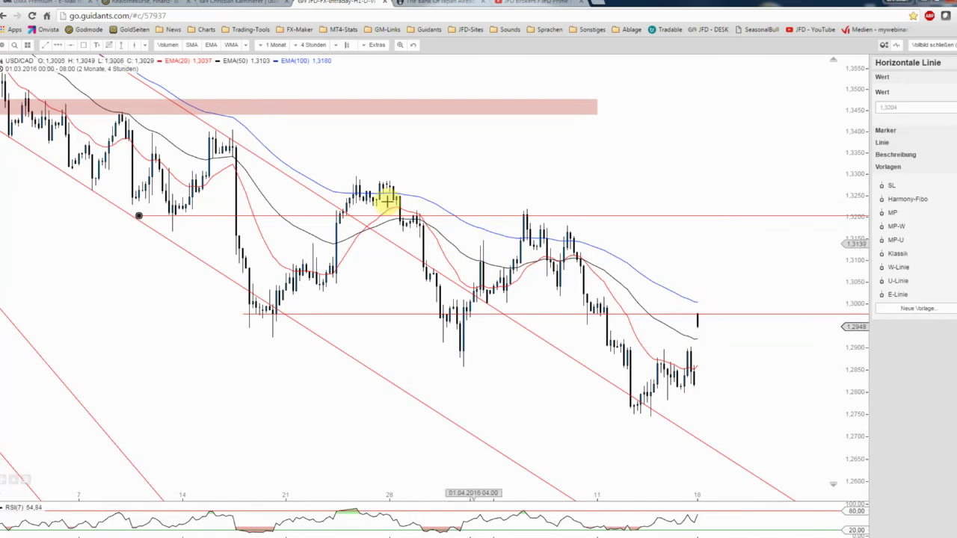
Step: Add the RB rainbow EMA ribbon from the Sonstige indicator category and pan slightly right
{"action": "left_click", "coordinate": [145, 47]}
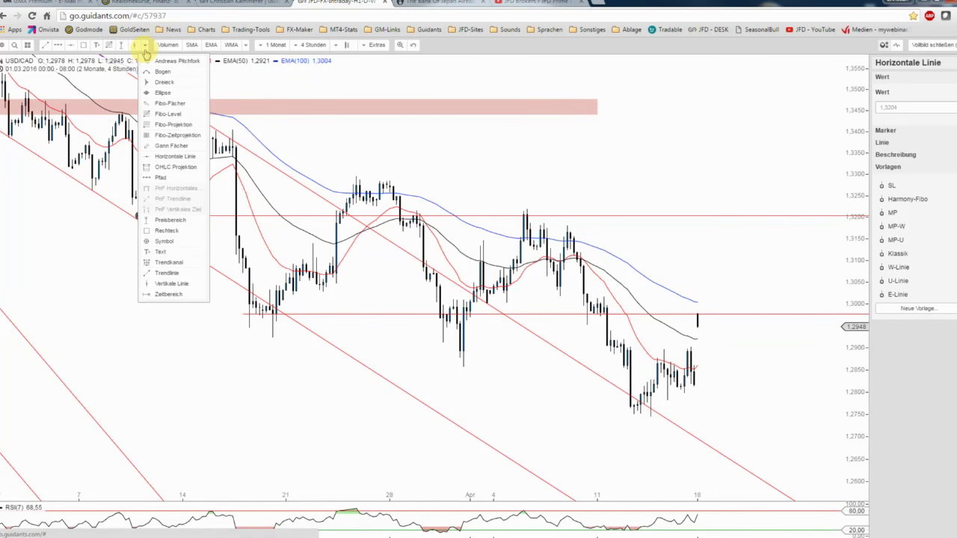
{"action": "left_click", "coordinate": [245, 44]}
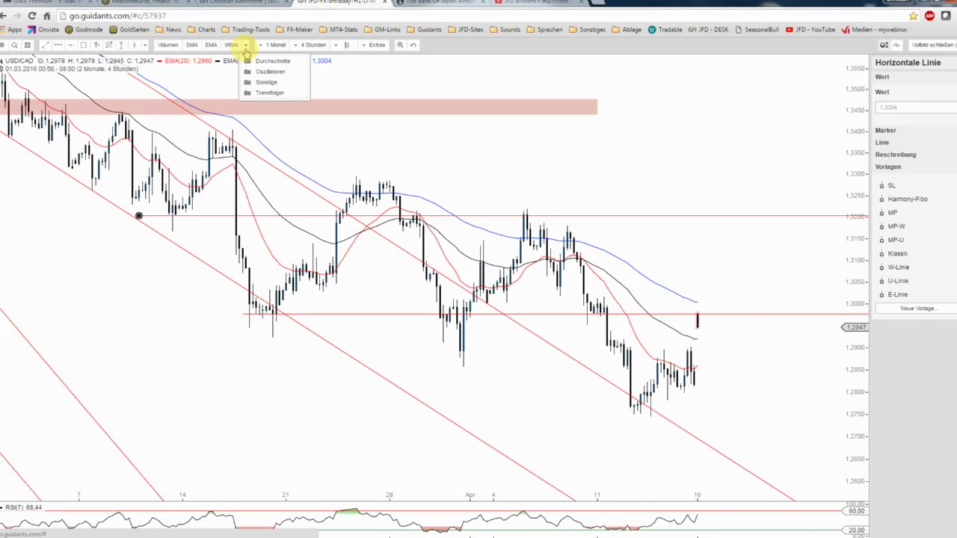
{"action": "mouse_move", "coordinate": [252, 75]}
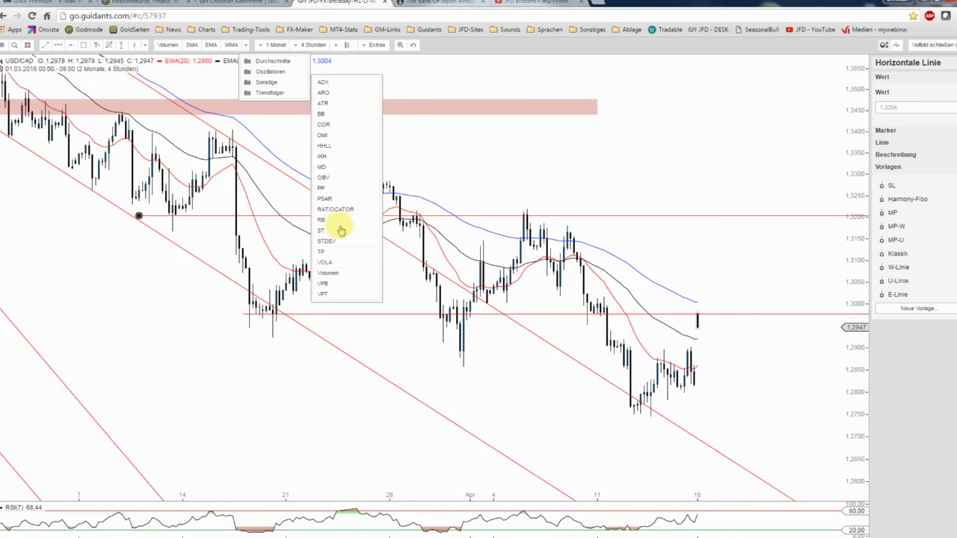
{"action": "left_click", "coordinate": [327, 220]}
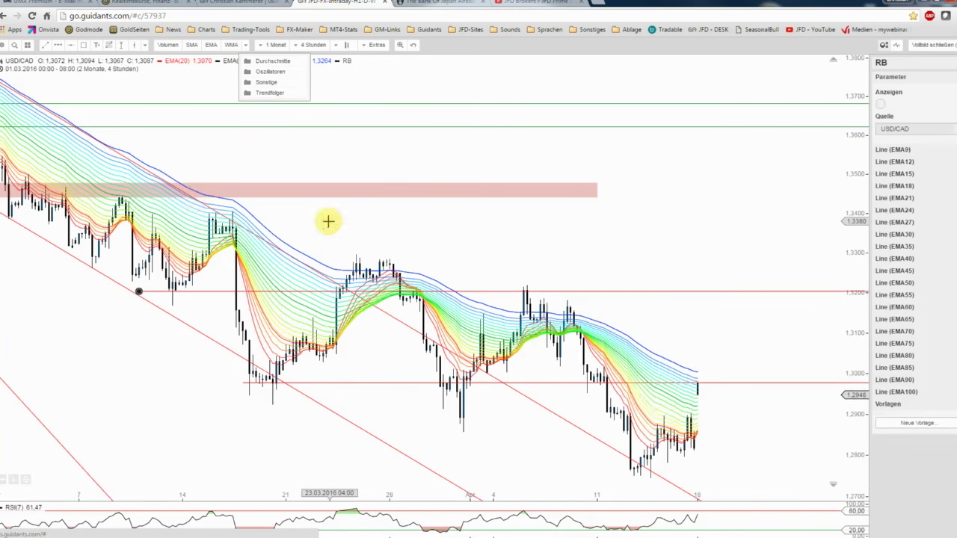
{"action": "left_click_drag", "start_coordinate": [477, 221], "coordinate": [493, 143]}
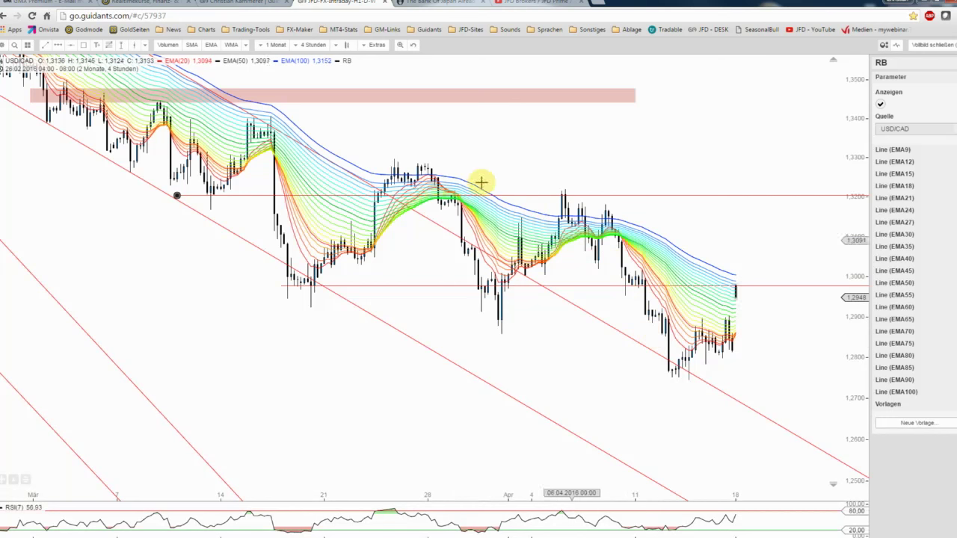
{"action": "mouse_move", "coordinate": [347, 64]}
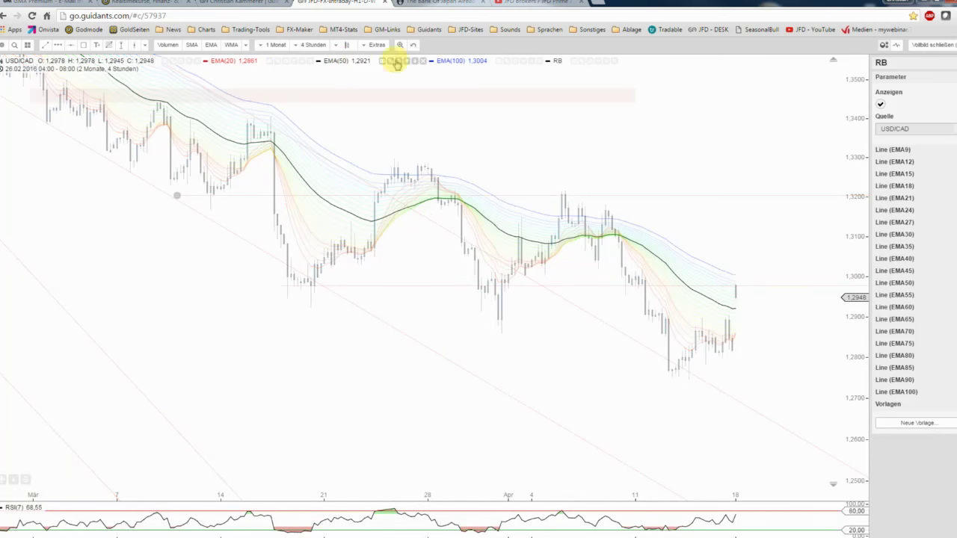
Step: Delete the RB ribbon, save the hourly chart via Speichern, and exit full screen
{"action": "left_click", "coordinate": [615, 62]}
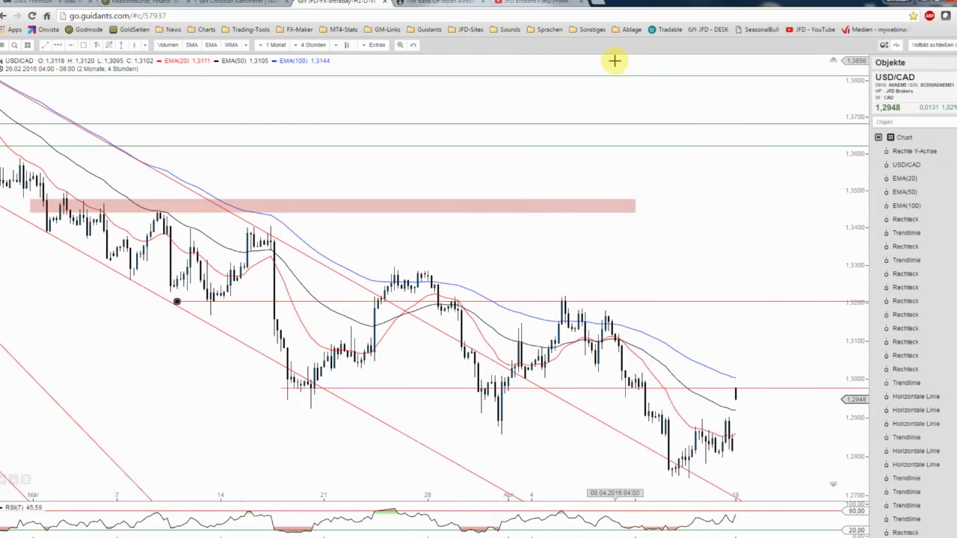
{"action": "left_click_drag", "start_coordinate": [389, 156], "coordinate": [385, 152]}
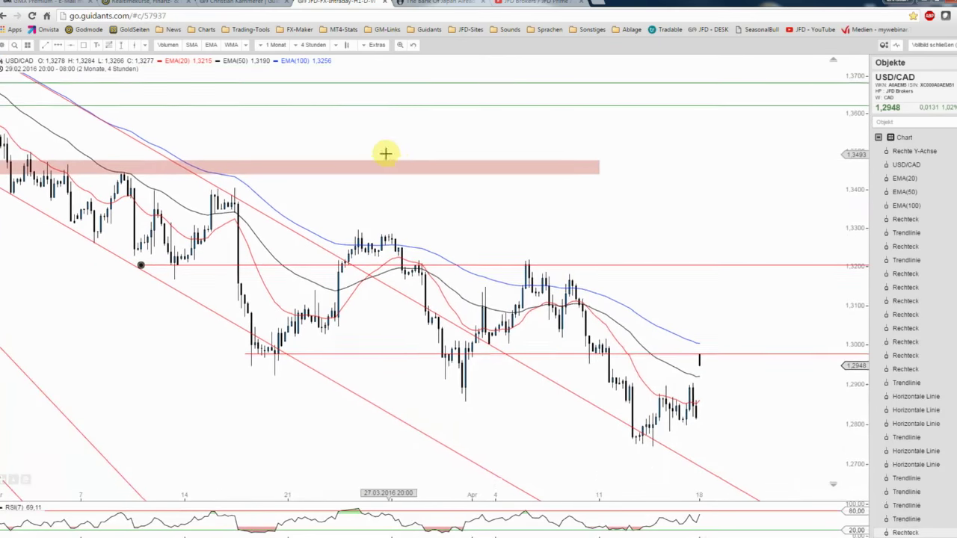
{"action": "left_click", "coordinate": [12, 45]}
{"action": "left_click", "coordinate": [11, 72]}
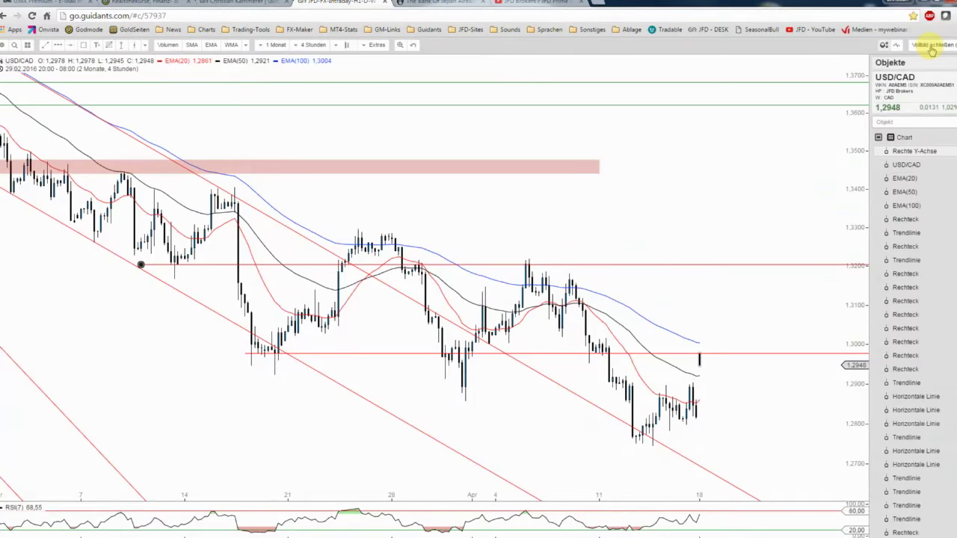
{"action": "left_click", "coordinate": [931, 47]}
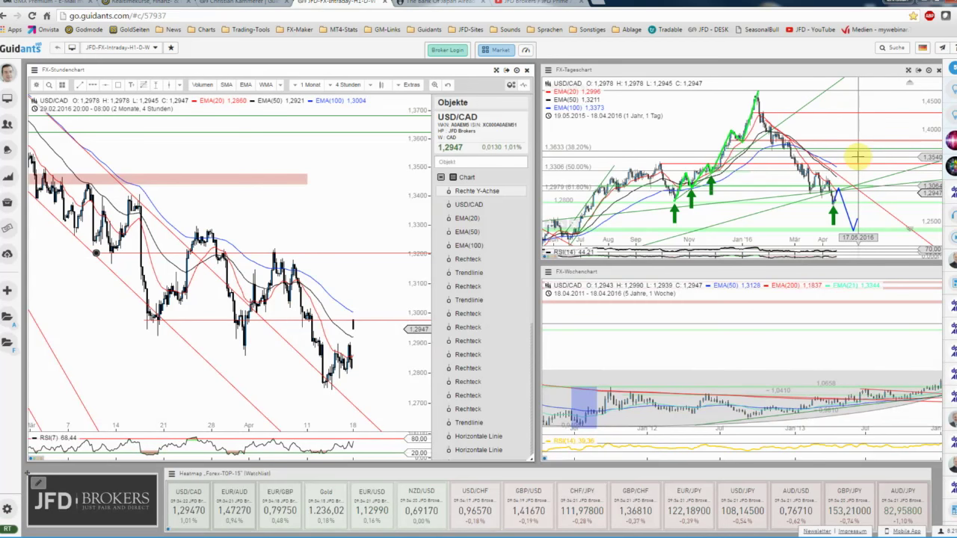
Step: Open the FX-Tageschart full screen and zoom out to one year, back to April 2015
{"action": "left_click", "coordinate": [902, 77]}
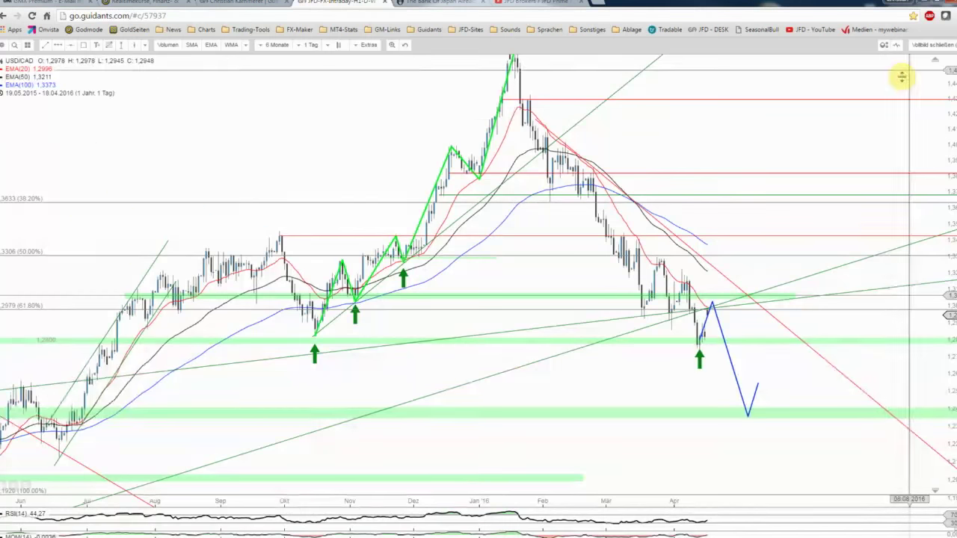
{"action": "scroll", "coordinate": [793, 250], "scroll_direction": "down", "scroll_amount": 1}
{"action": "scroll", "coordinate": [792, 251], "scroll_direction": "down", "scroll_amount": 1}
{"action": "scroll", "coordinate": [792, 251], "scroll_direction": "down", "scroll_amount": 1}
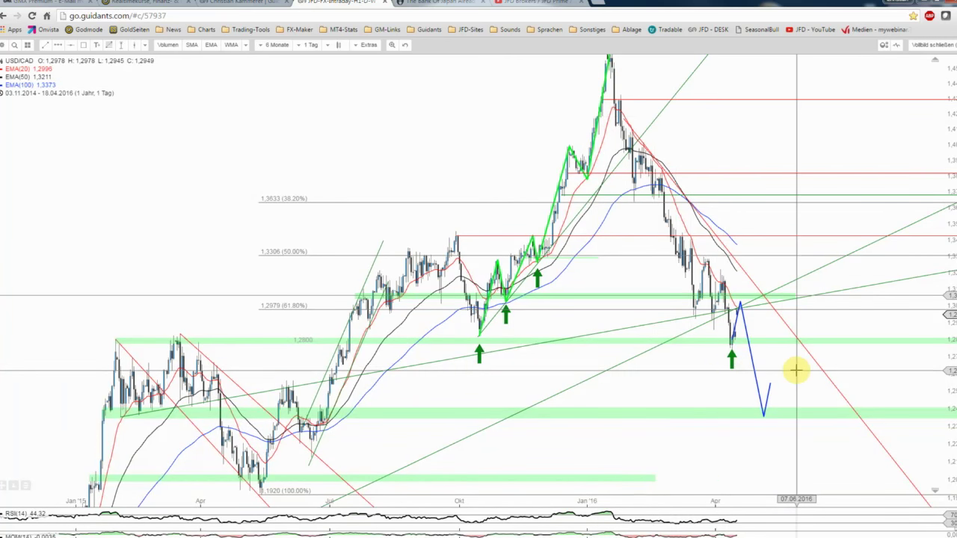
{"action": "scroll", "coordinate": [796, 370], "scroll_direction": "up", "scroll_amount": 3}
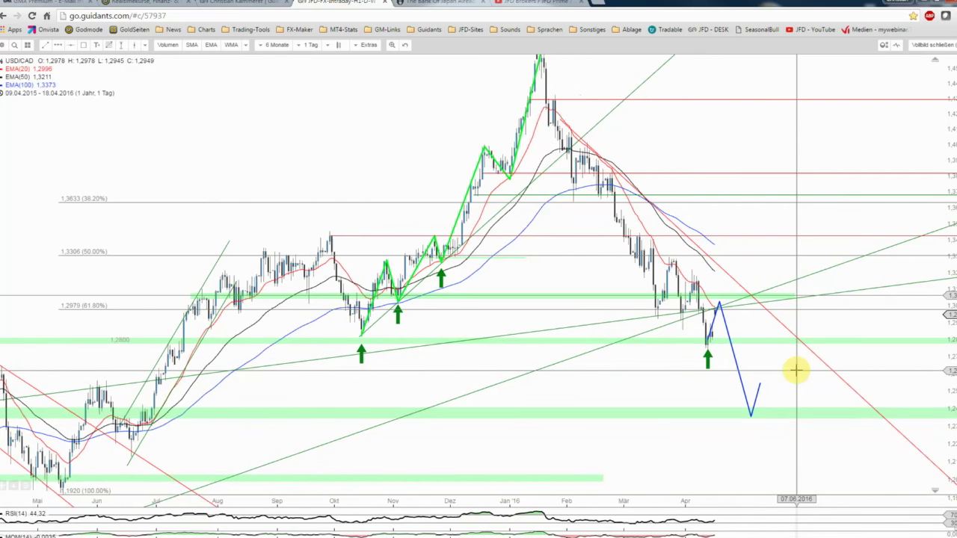
{"action": "scroll", "coordinate": [794, 370], "scroll_direction": "up", "scroll_amount": 1}
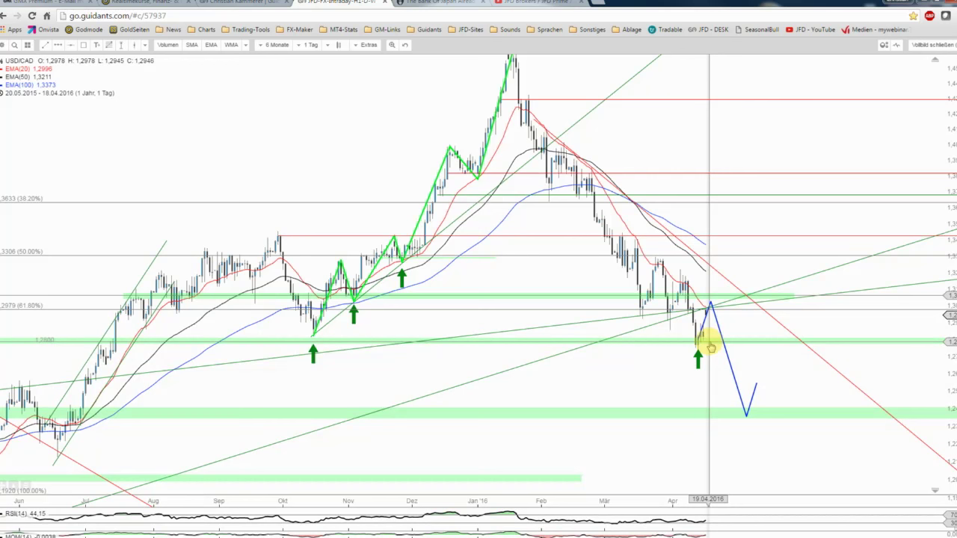
{"action": "scroll", "coordinate": [710, 346], "scroll_direction": "down", "scroll_amount": 2}
{"action": "scroll", "coordinate": [710, 346], "scroll_direction": "down", "scroll_amount": 1}
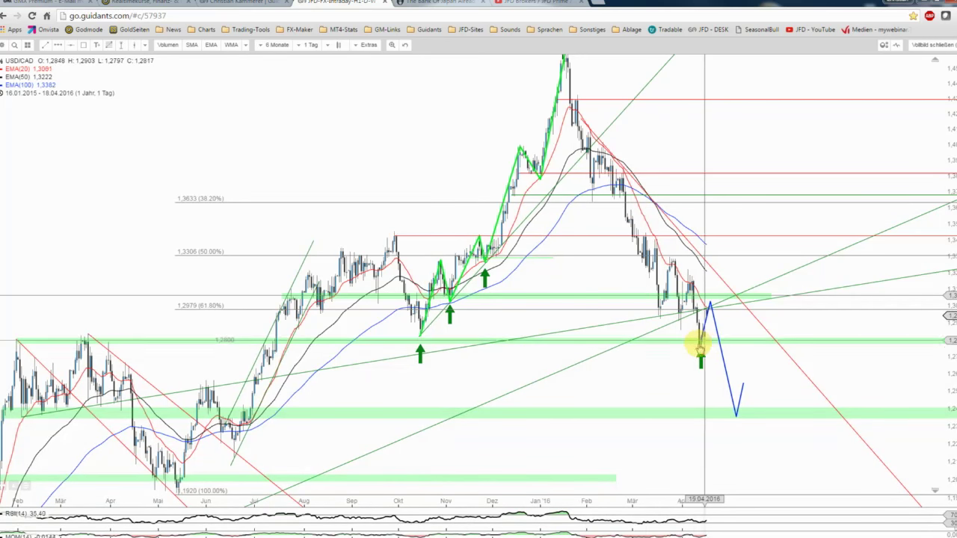
{"action": "scroll", "coordinate": [698, 344], "scroll_direction": "up", "scroll_amount": 2}
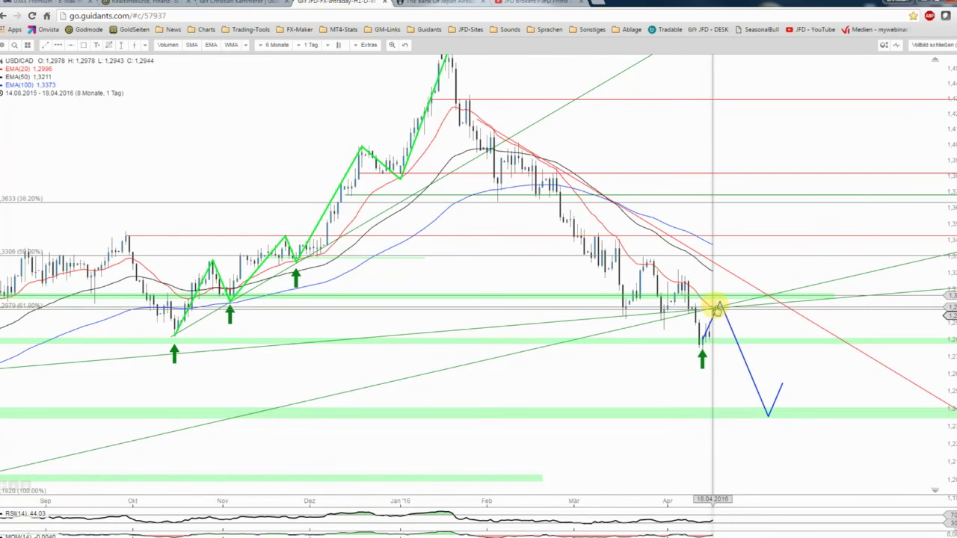
{"action": "scroll", "coordinate": [716, 308], "scroll_direction": "down", "scroll_amount": 1}
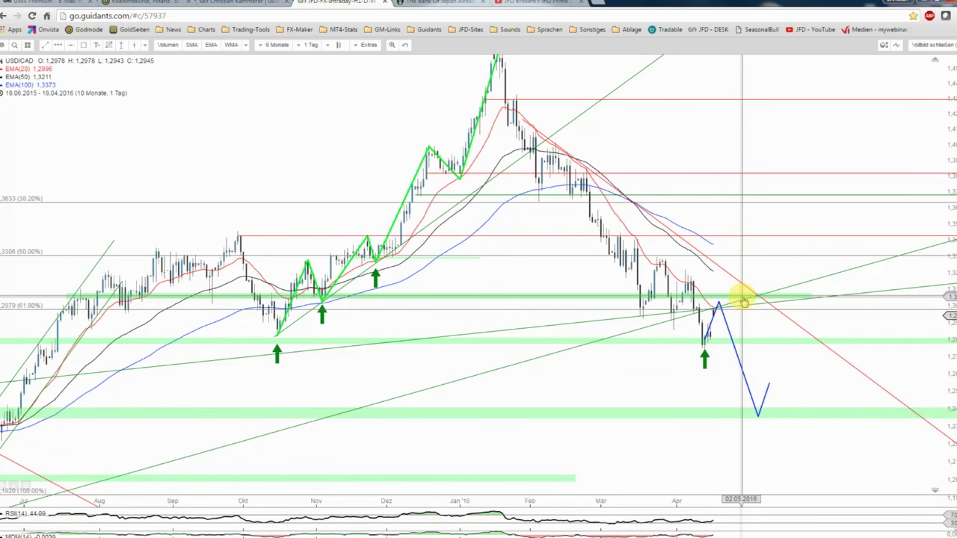
{"action": "scroll", "coordinate": [743, 301], "scroll_direction": "down", "scroll_amount": 1}
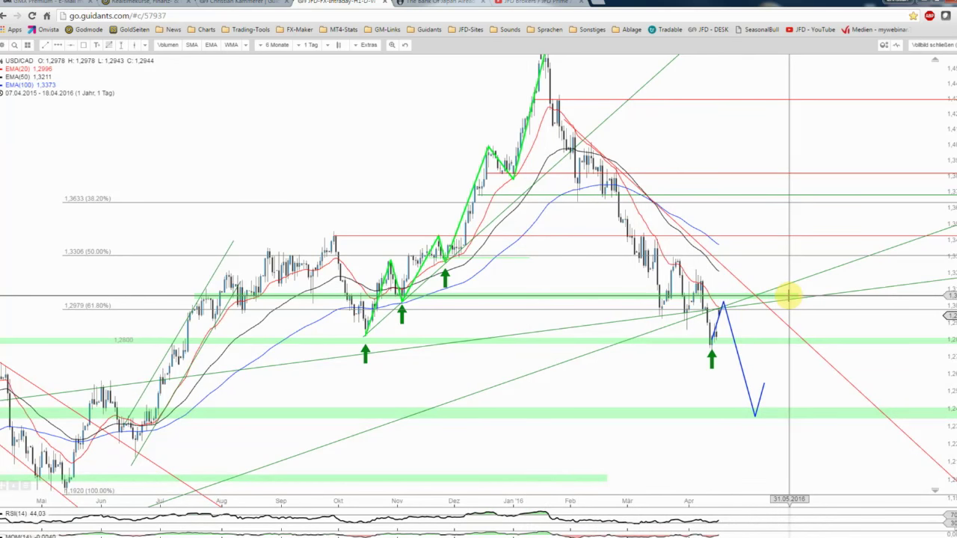
Step: Delete the blue projection path from the daily chart
{"action": "right_click", "coordinate": [730, 327]}
{"action": "mouse_move", "coordinate": [777, 376]}
{"action": "left_click", "coordinate": [837, 383]}
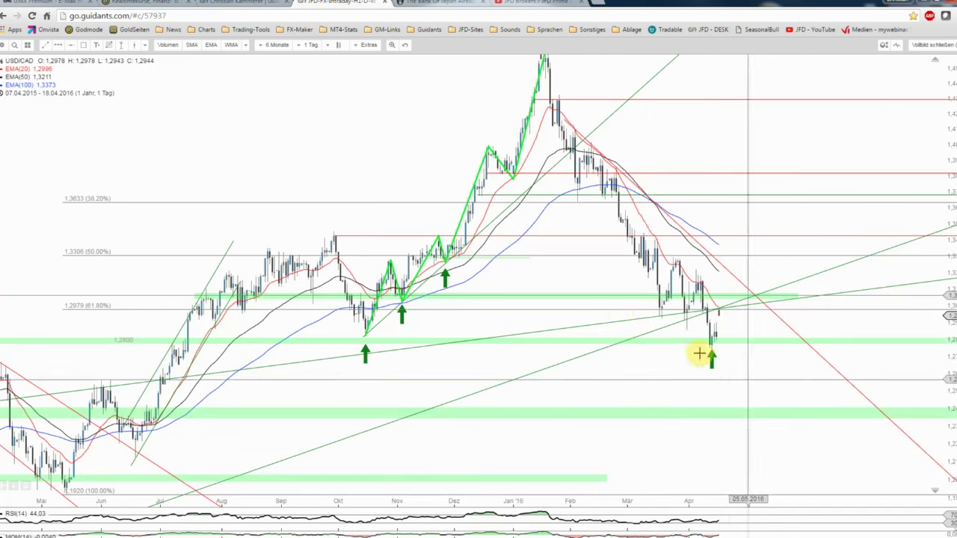
Step: Replace the green zone near 1.30 with a red copy extended right to late June
{"action": "right_click", "coordinate": [613, 298]}
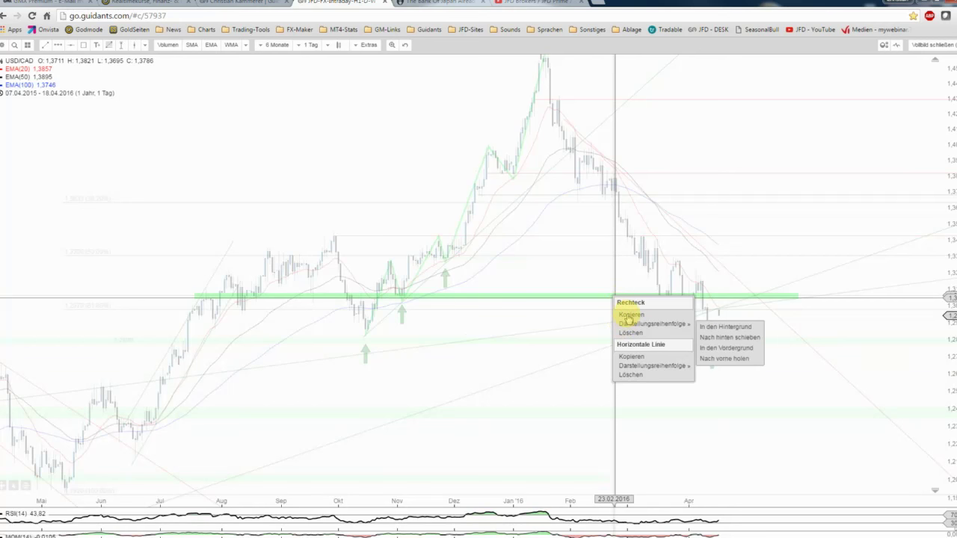
{"action": "left_click", "coordinate": [626, 315]}
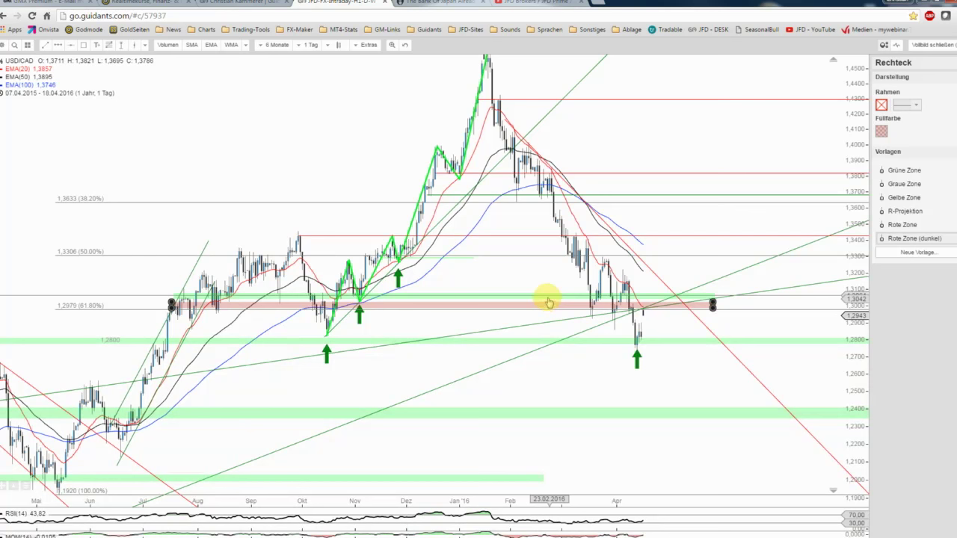
{"action": "right_click", "coordinate": [548, 302]}
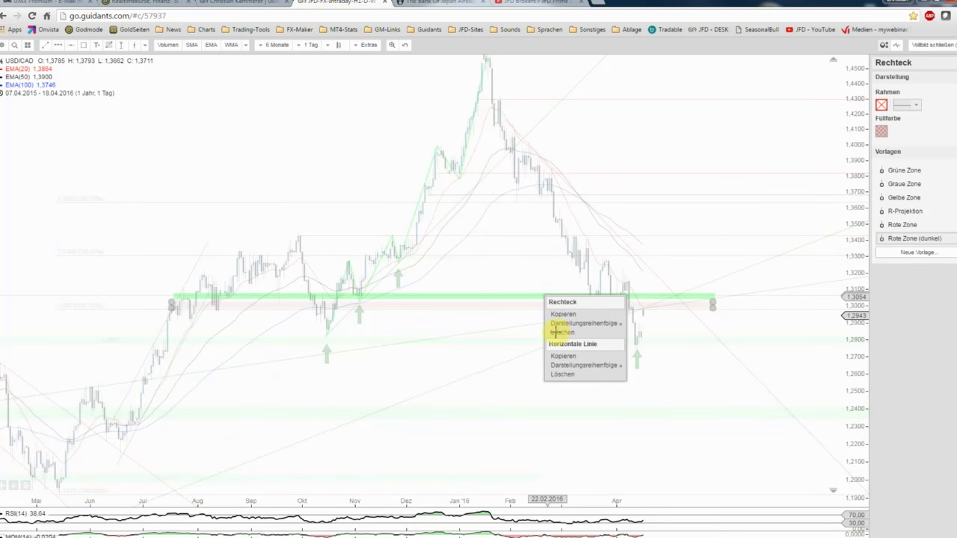
{"action": "left_click", "coordinate": [530, 306]}
{"action": "left_click_drag", "start_coordinate": [530, 303], "coordinate": [537, 293]}
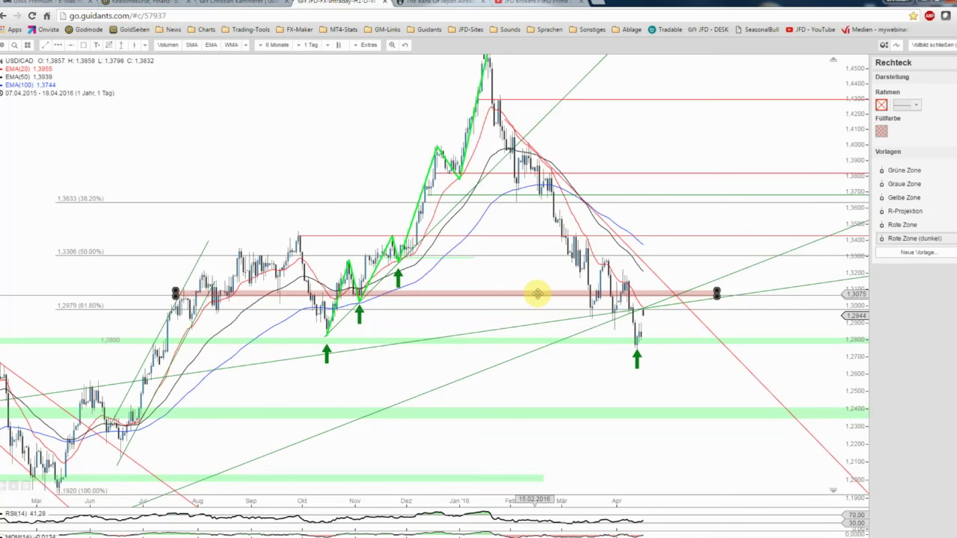
{"action": "left_click_drag", "start_coordinate": [722, 297], "coordinate": [767, 303]}
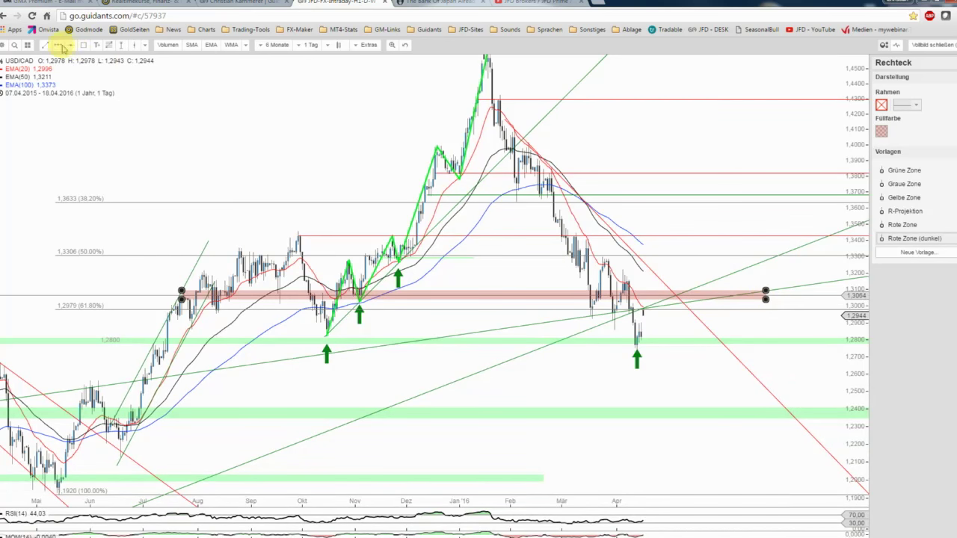
{"action": "left_click", "coordinate": [59, 45]}
Step: Draw a 'blauer Pfeil' path from the latest price up to about 1.32, then down to 1.24
{"action": "left_click", "coordinate": [643, 316]}
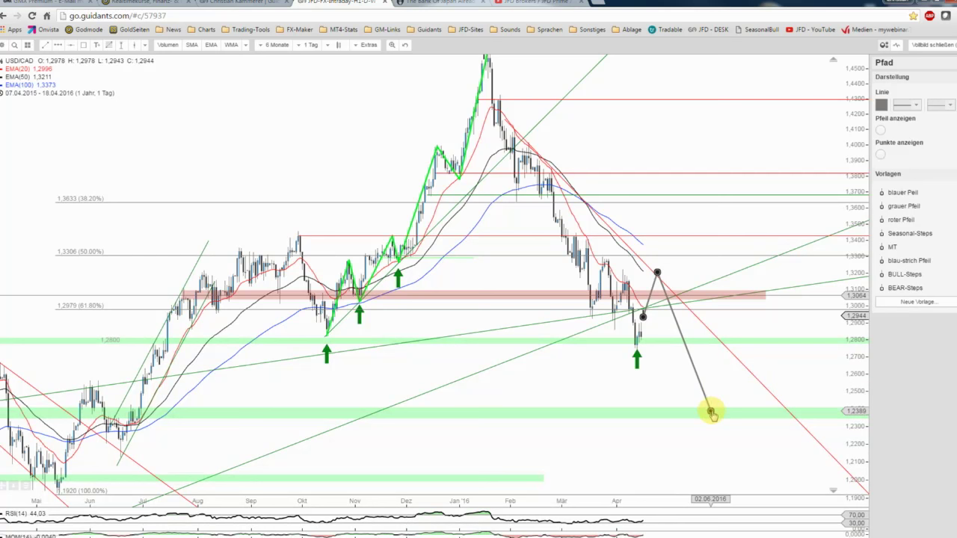
{"action": "double_click", "coordinate": [711, 412]}
{"action": "left_click", "coordinate": [887, 192]}
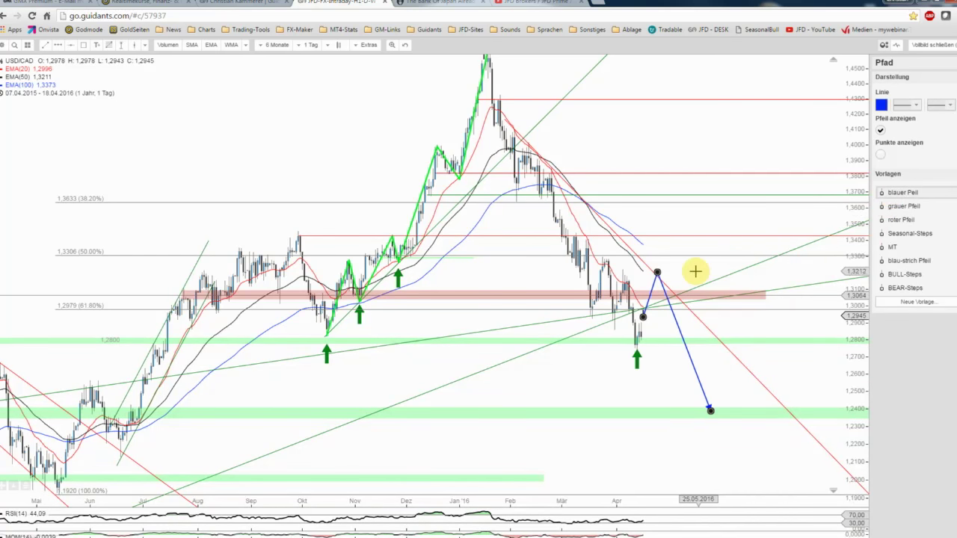
{"action": "scroll", "coordinate": [676, 161], "scroll_direction": "up", "scroll_amount": 3}
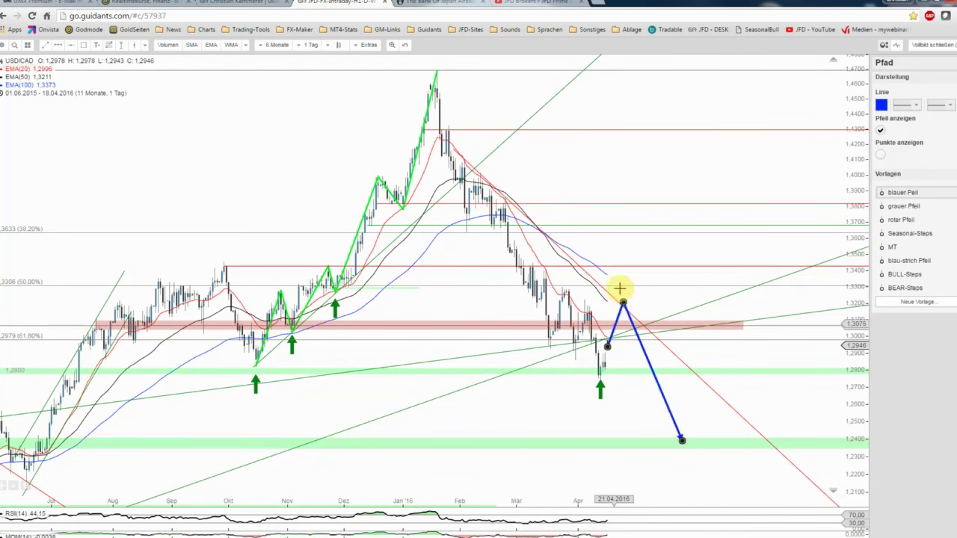
Step: Delete the old Fibo levels and draw a new one from 1.2742 to 1.4690 with 23.6% ticked
{"action": "right_click", "coordinate": [202, 236]}
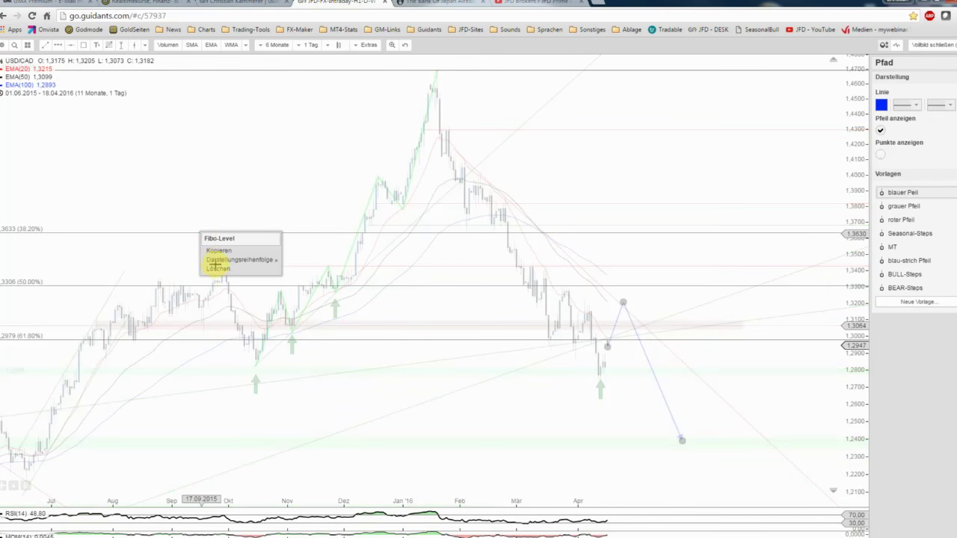
{"action": "left_click", "coordinate": [217, 268]}
{"action": "left_click", "coordinate": [109, 45]}
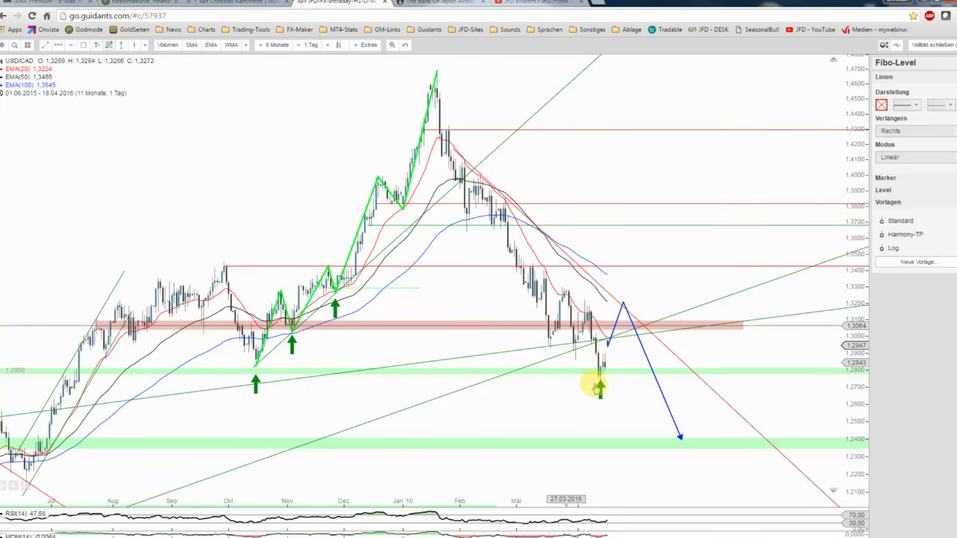
{"action": "left_click_drag", "start_coordinate": [600, 380], "coordinate": [436, 71]}
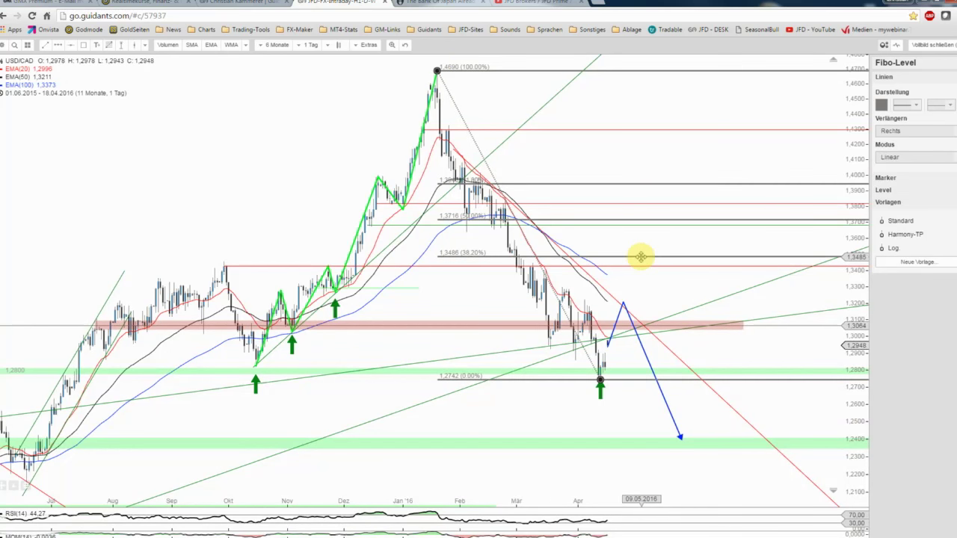
{"action": "left_click", "coordinate": [915, 189]}
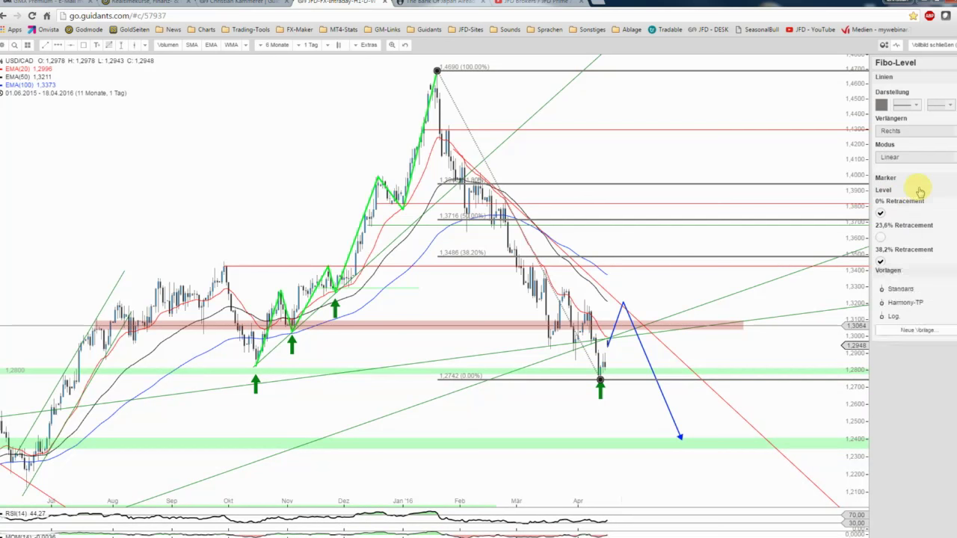
{"action": "left_click", "coordinate": [881, 241]}
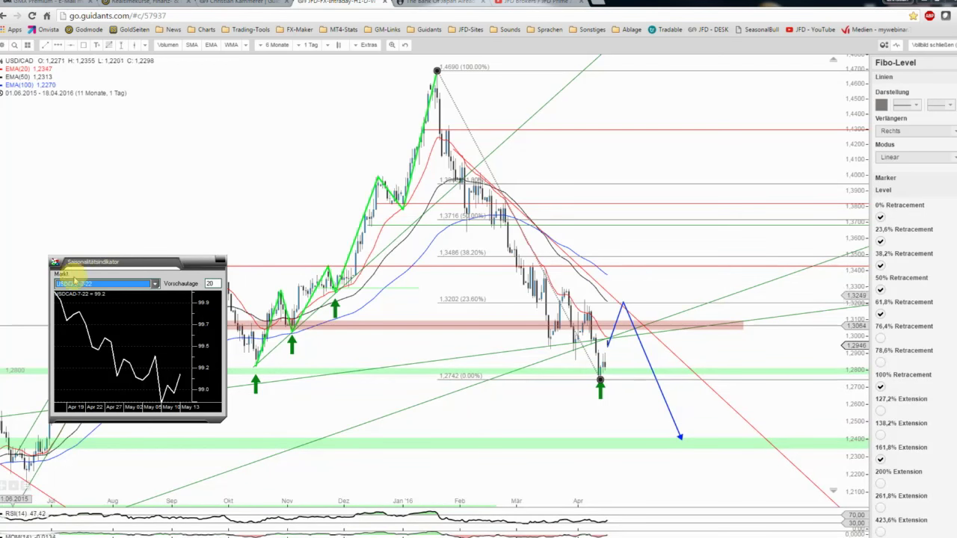
Step: Set the USDCAD-7-22 seasonality window to 40 preview days and place it at the chart's upper left
{"action": "mouse_move", "coordinate": [125, 255]}
{"action": "left_mouse_down"}
{"action": "mouse_move", "coordinate": [604, 195]}
{"action": "mouse_move", "coordinate": [691, 145]}
{"action": "left_mouse_up"}
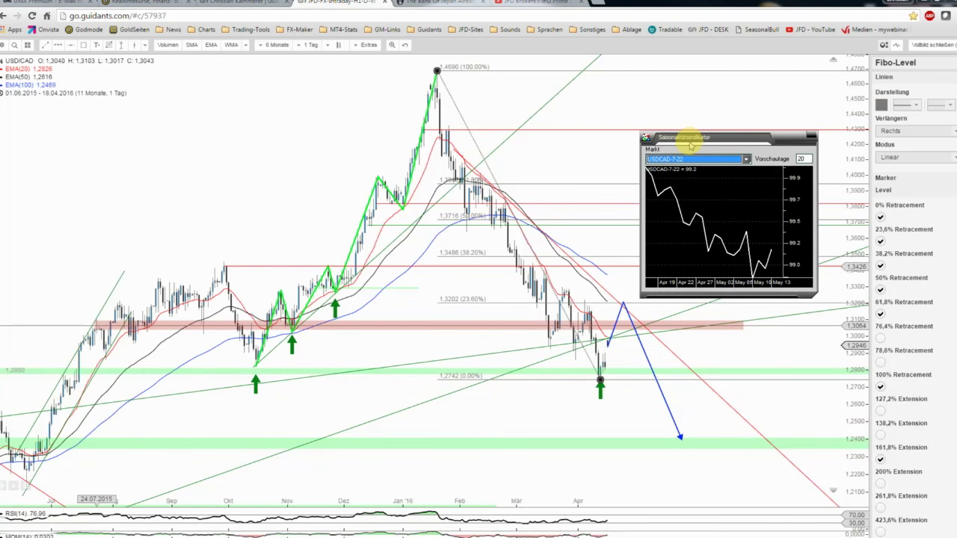
{"action": "double_click", "coordinate": [802, 158]}
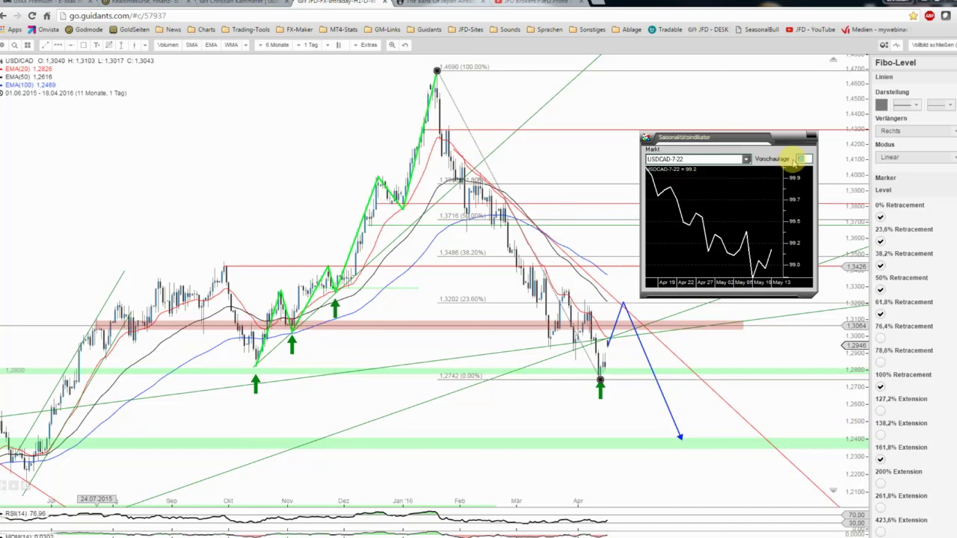
{"action": "type", "text": "40"}
{"action": "left_click", "coordinate": [747, 159]}
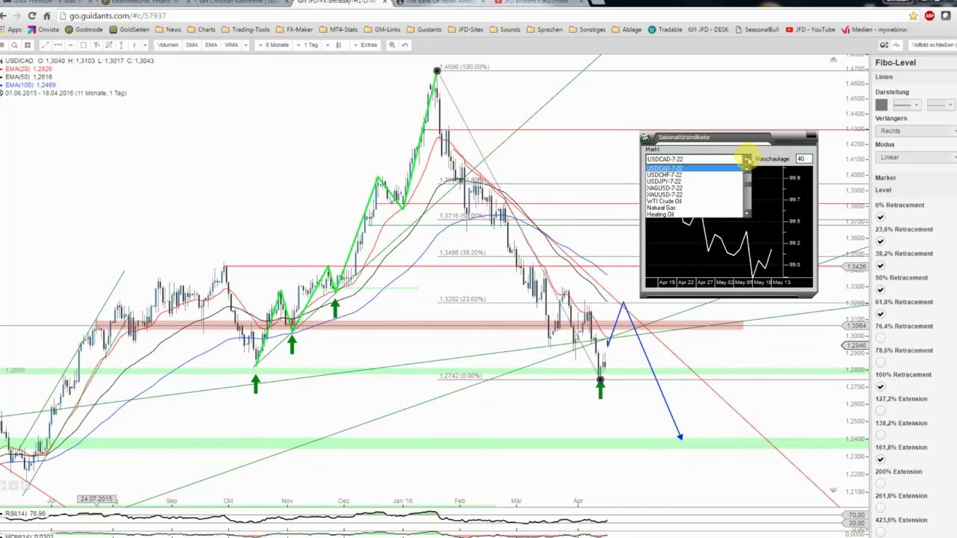
{"action": "left_click", "coordinate": [734, 169]}
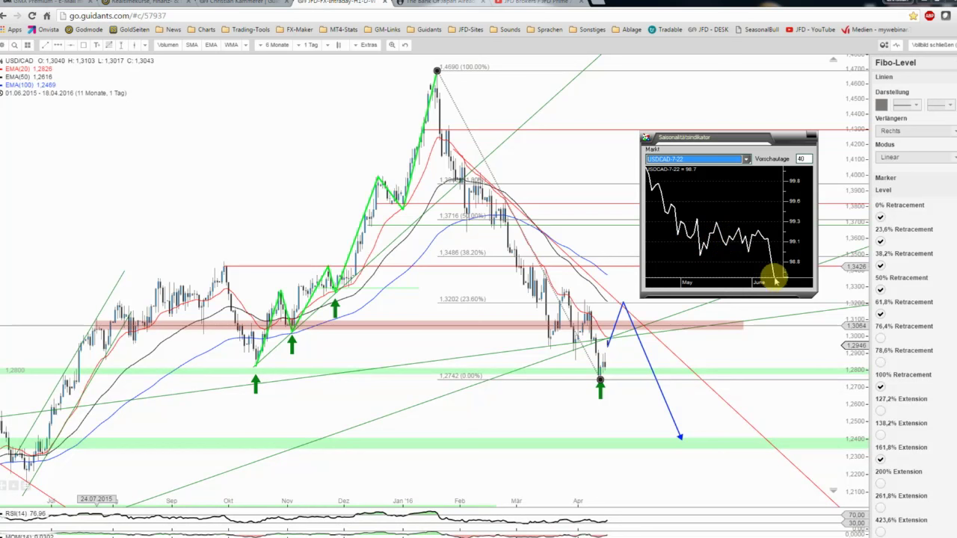
{"action": "left_click_drag", "start_coordinate": [718, 141], "coordinate": [200, 117]}
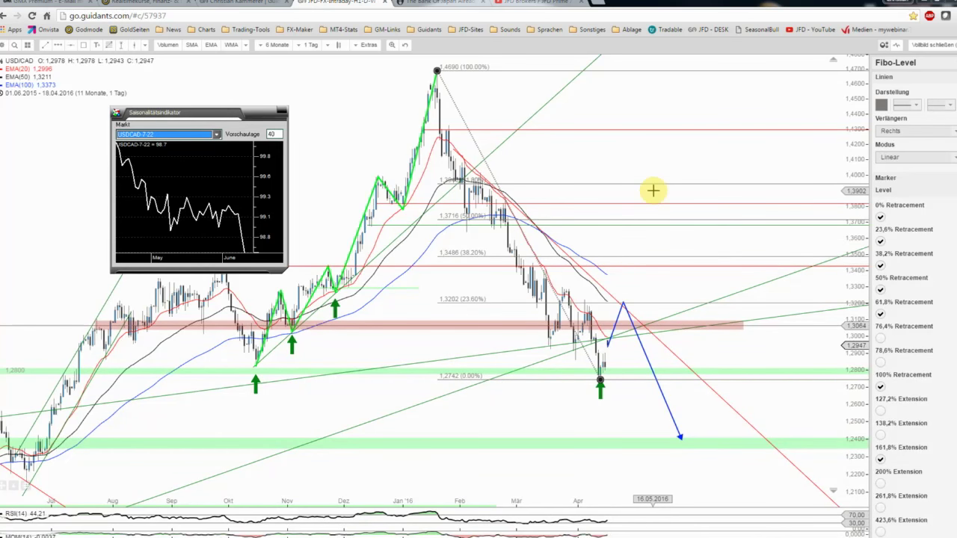
Step: Draw a grey-arrow path from the blue peak to 1.39, 1.35, slightly up; shift seasonality window left
{"action": "left_click", "coordinate": [59, 46]}
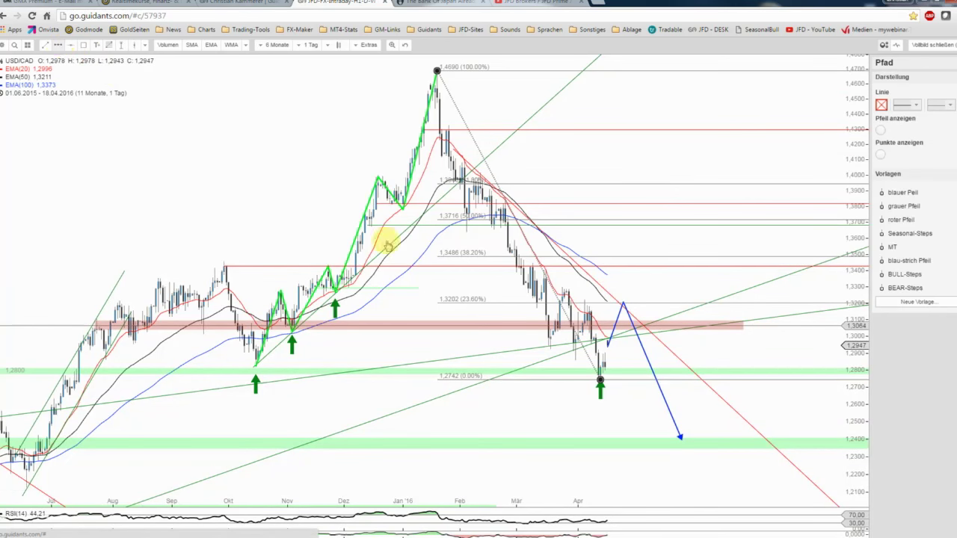
{"action": "left_click", "coordinate": [623, 297]}
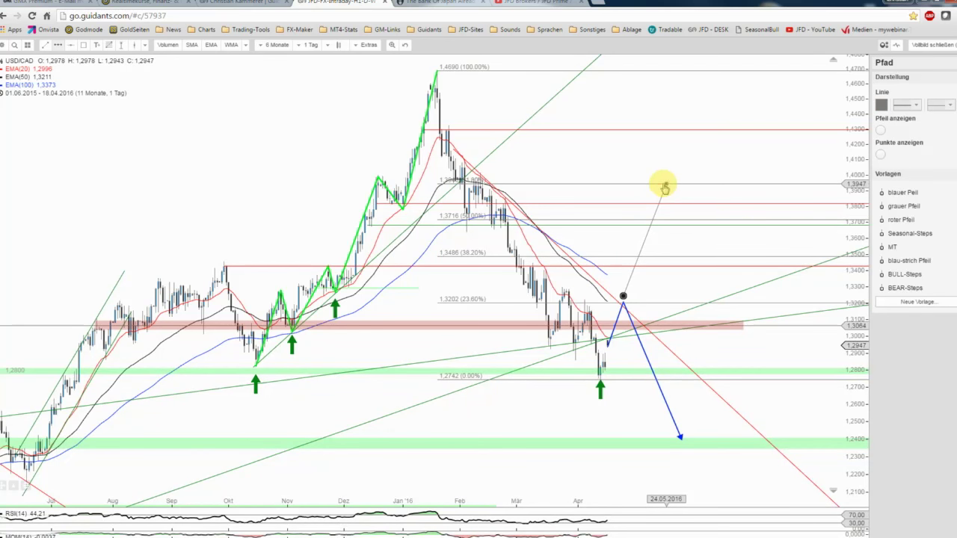
{"action": "left_click", "coordinate": [661, 183]}
{"action": "left_click", "coordinate": [695, 259]}
{"action": "double_click", "coordinate": [707, 235]}
{"action": "left_click", "coordinate": [903, 205]}
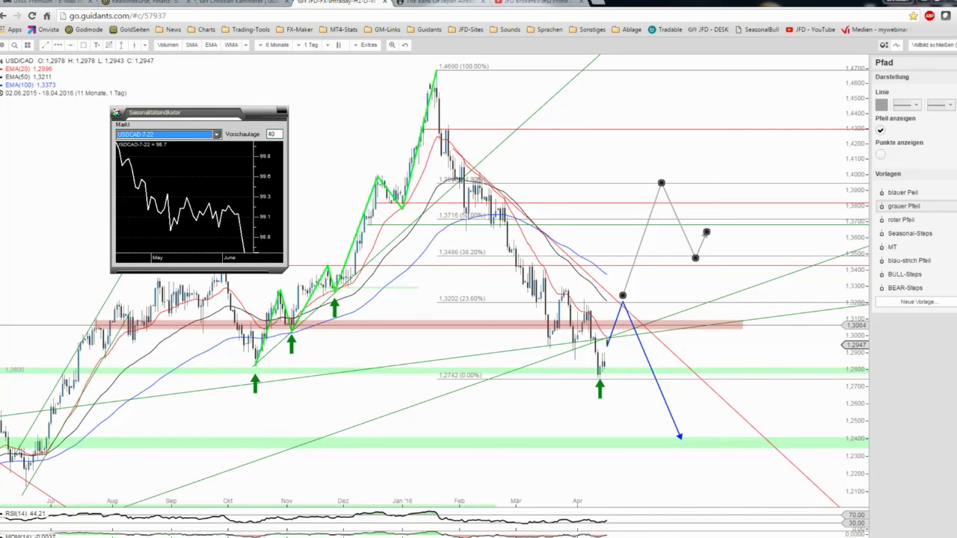
{"action": "left_click_drag", "start_coordinate": [198, 113], "coordinate": [94, 110]}
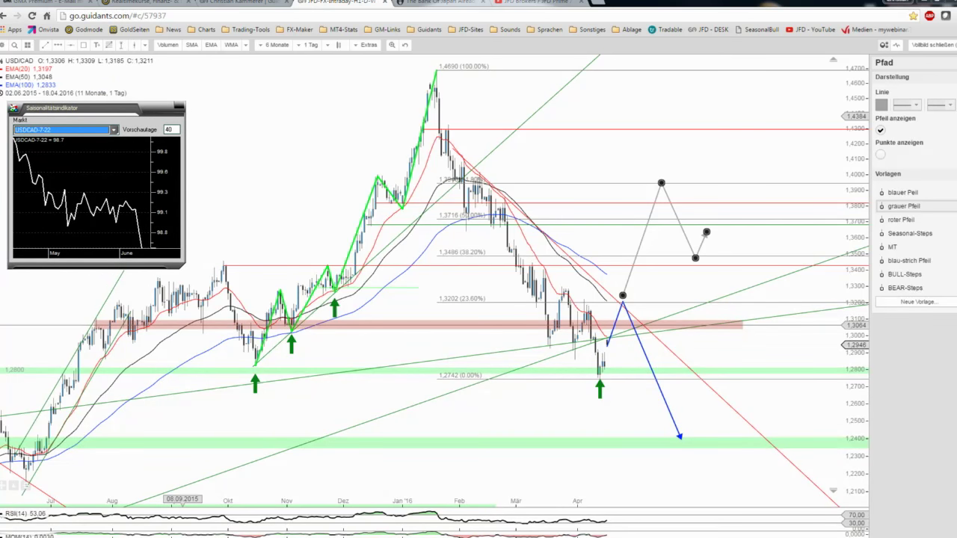